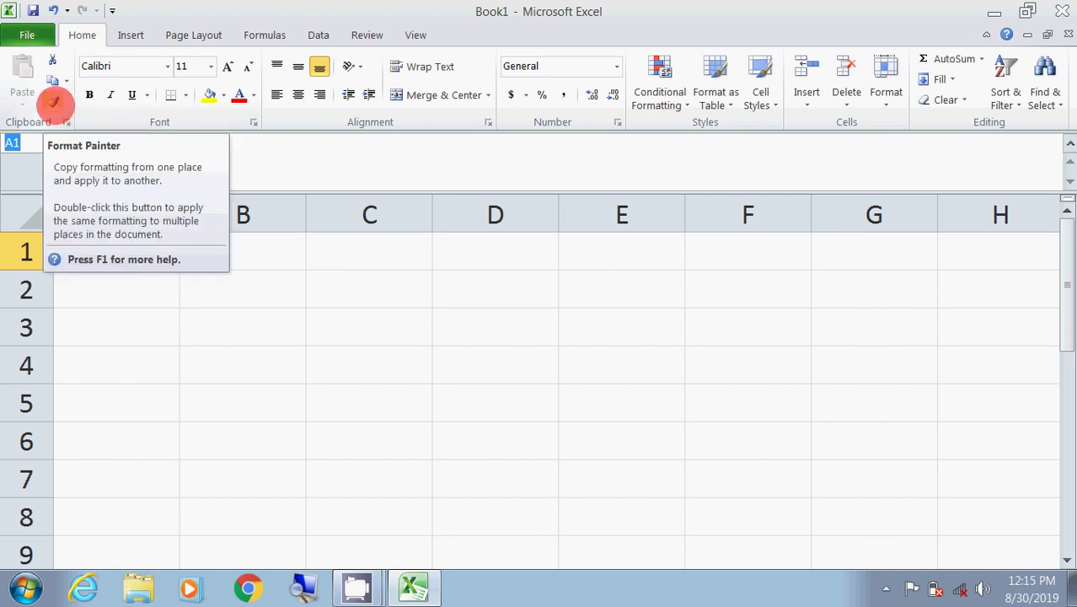
Type 'NICE to Learn' into cell B2, commit it, and reselect B2.
left_click(130, 35)
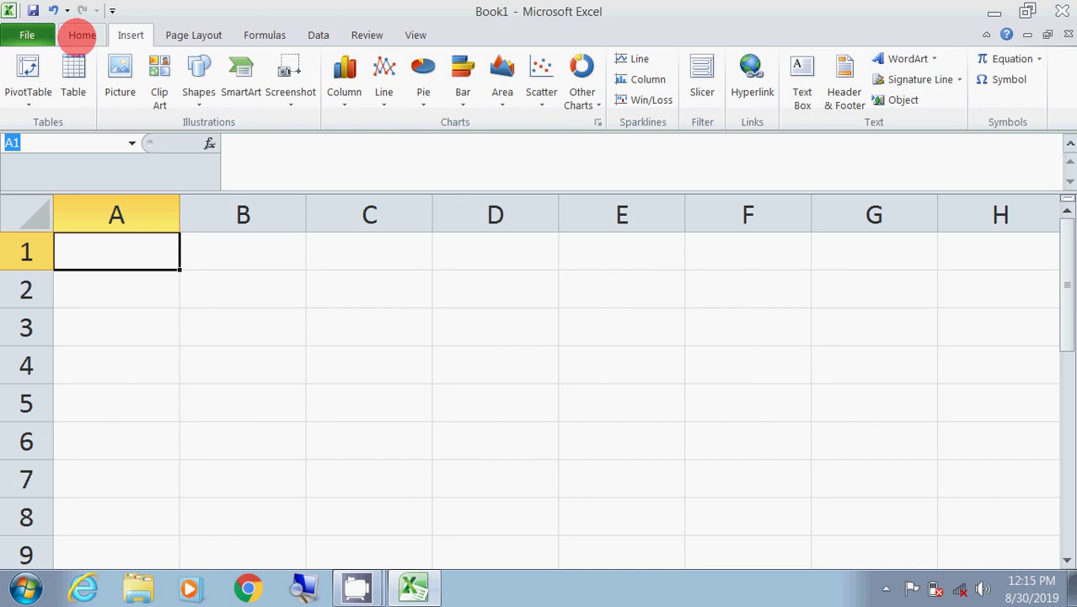
left_click(82, 35)
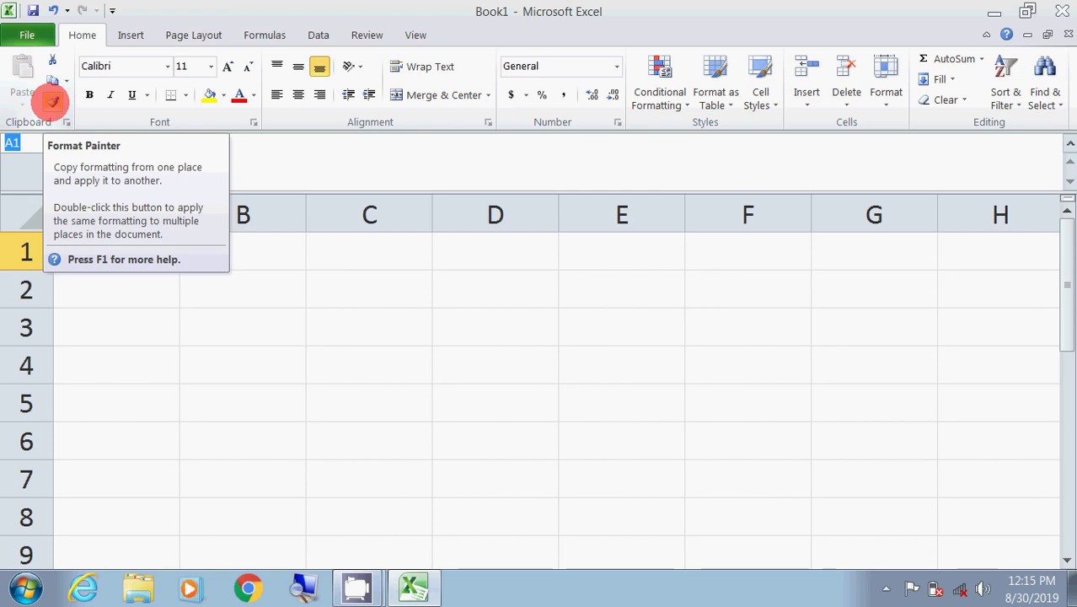
left_click(260, 293)
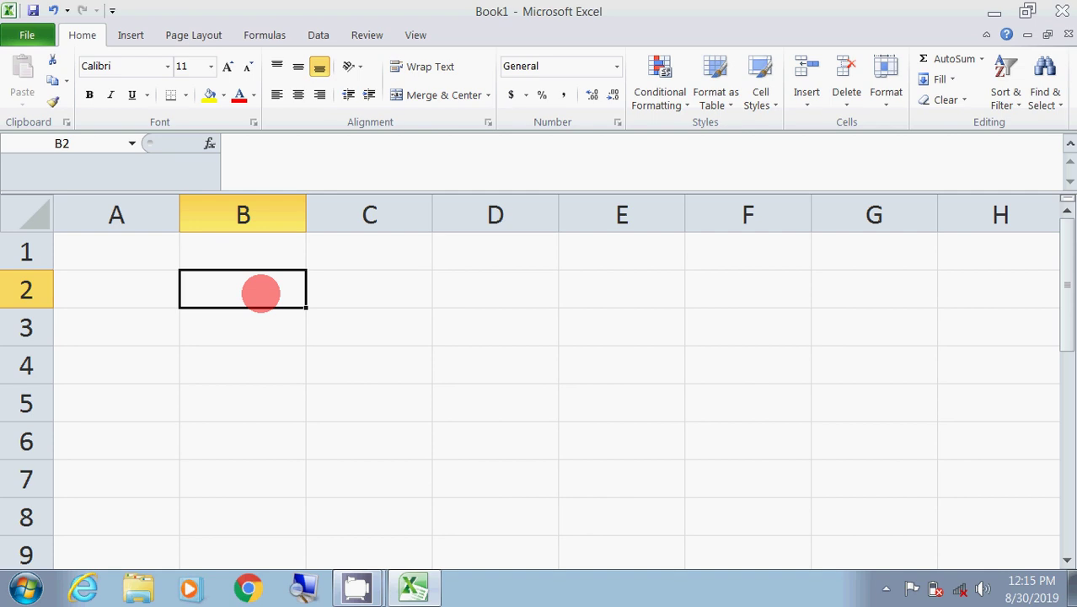
type("NICE")
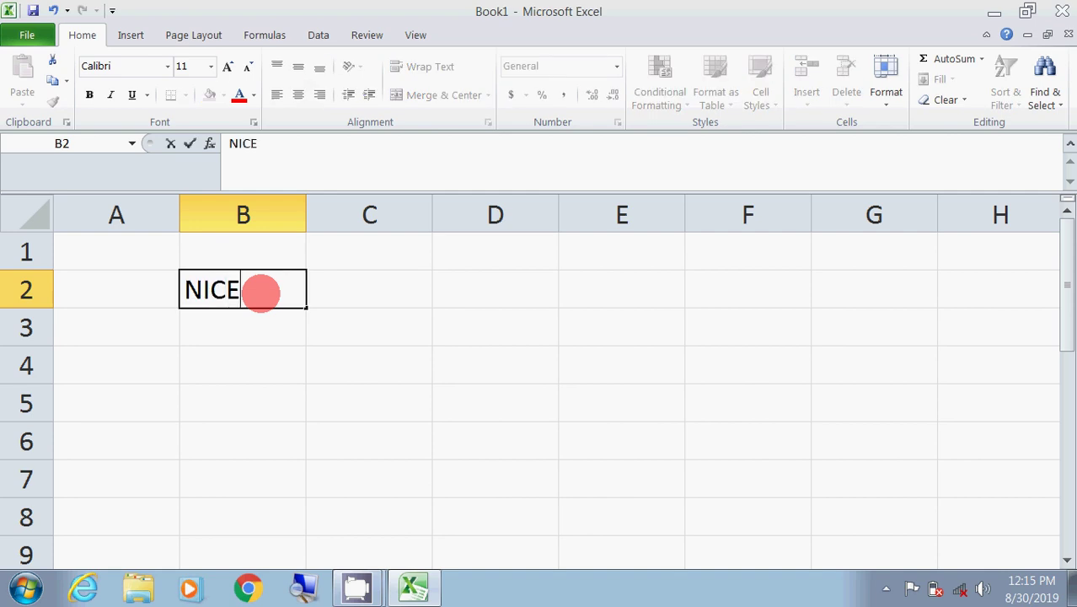
type(" to Learn")
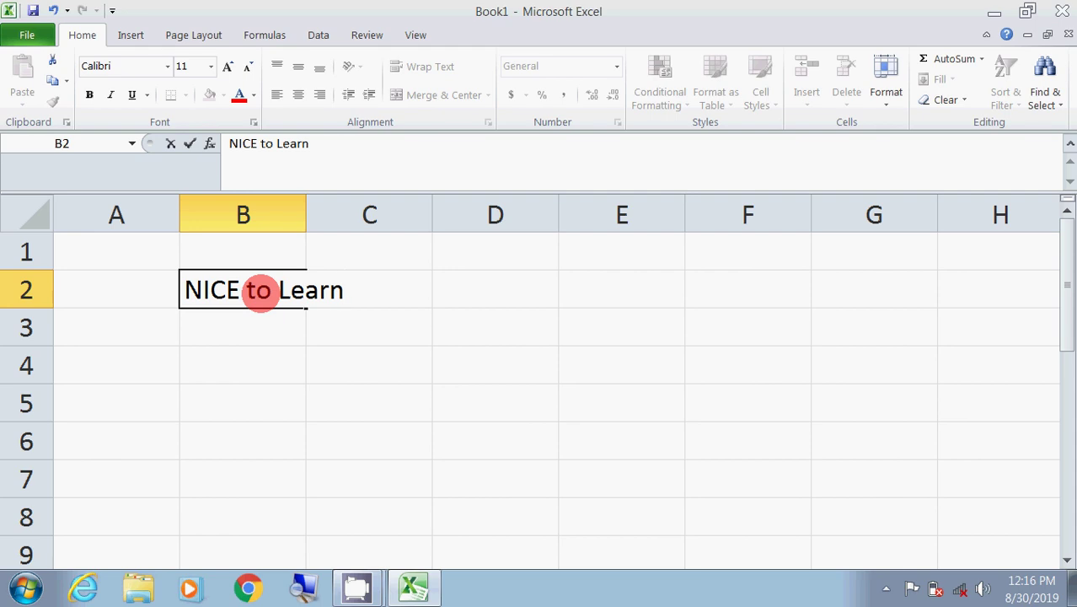
left_click(285, 414)
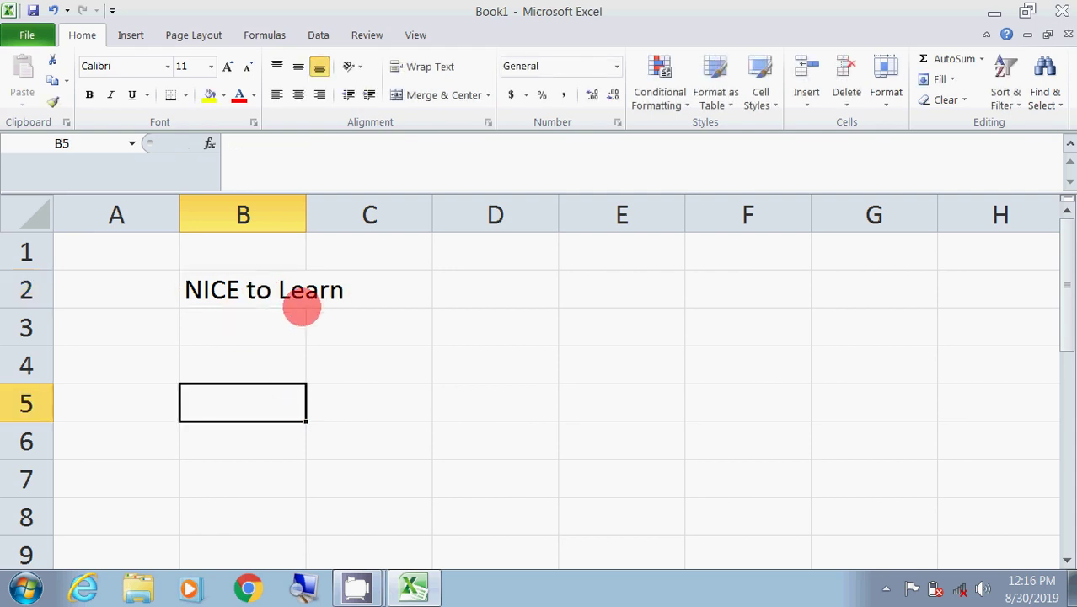
left_click(294, 290)
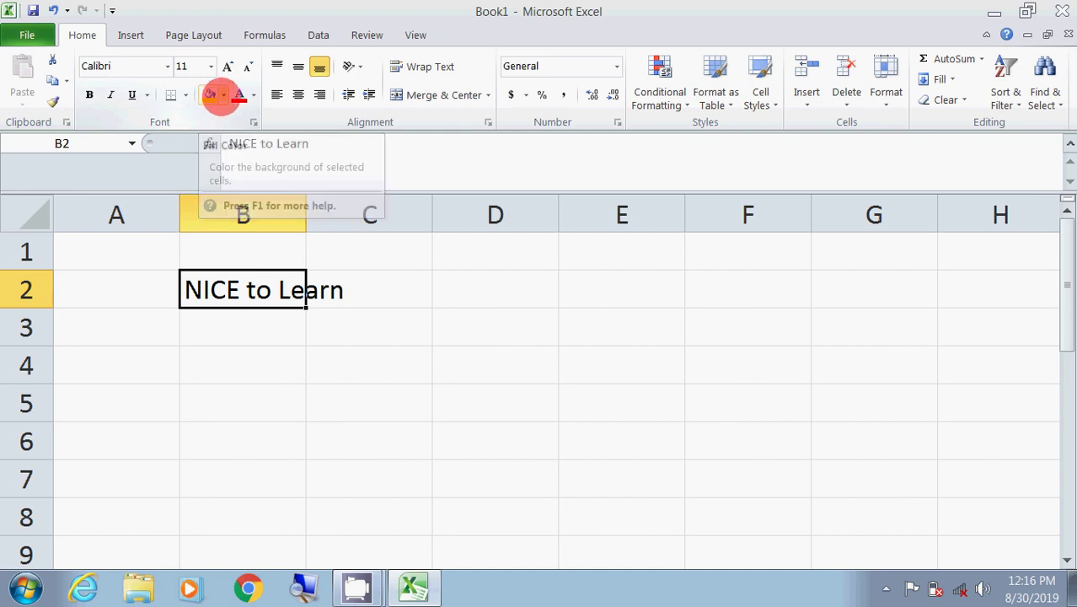
Fill cell B2 with red.
left_click(223, 95)
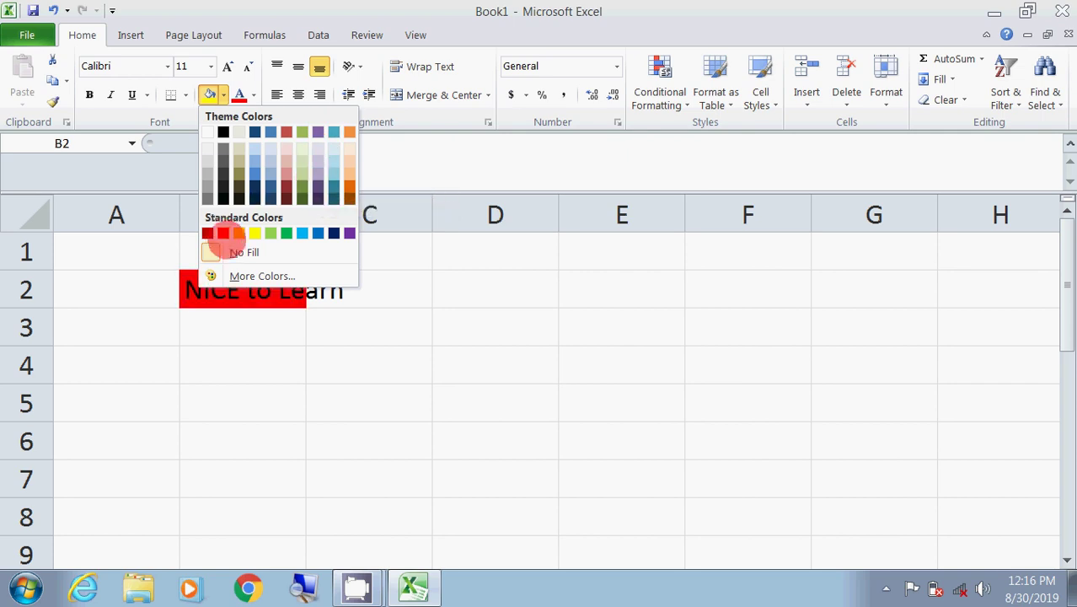
left_click(223, 232)
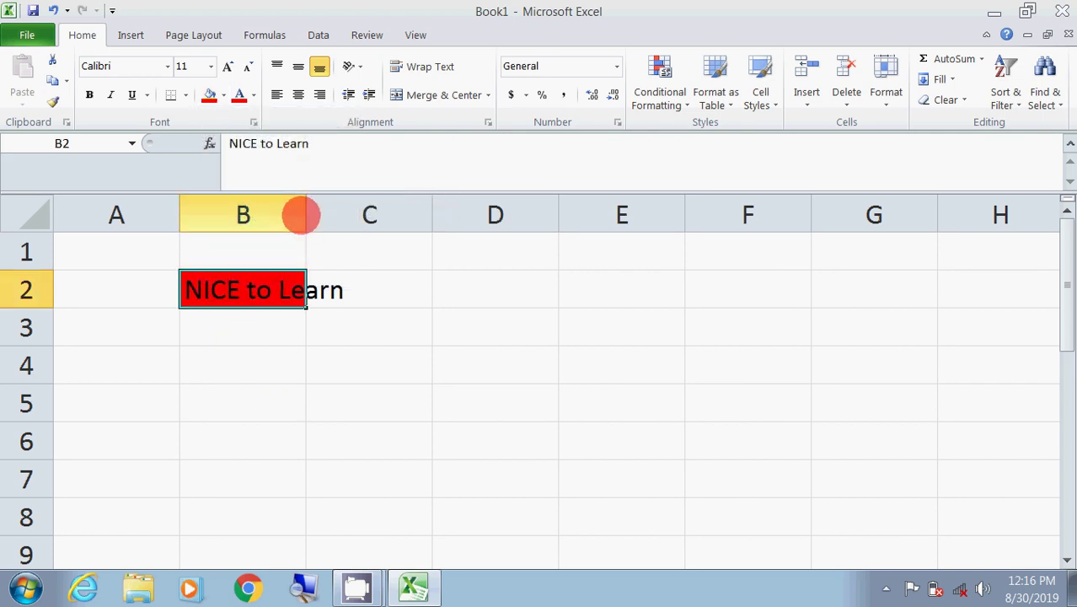
left_click(258, 379)
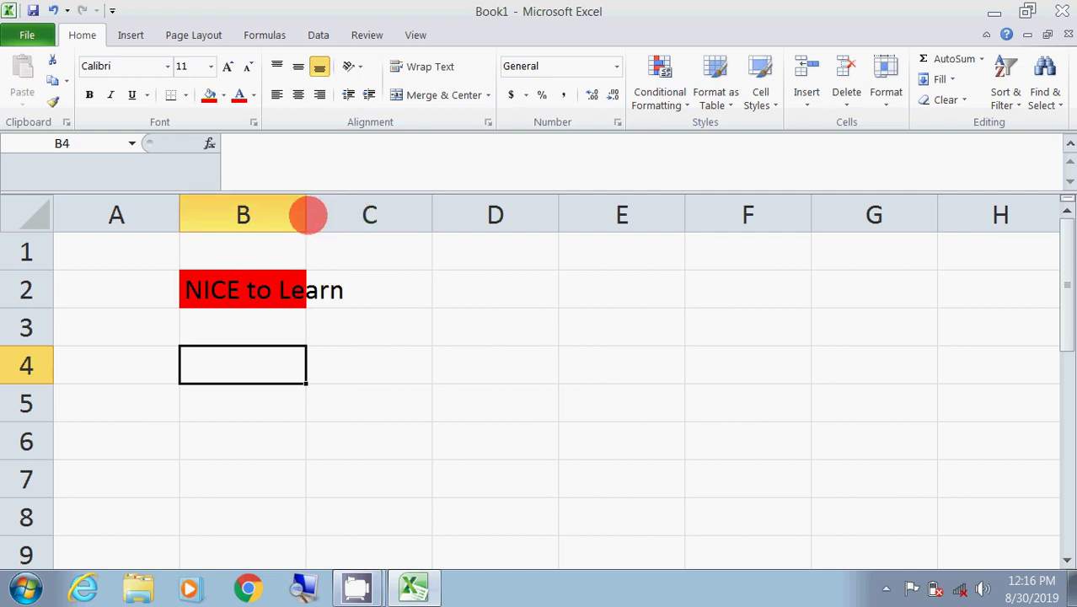
Widen column B so 'NICE to Learn' fits inside its cell.
left_click_drag(308, 216, 361, 222)
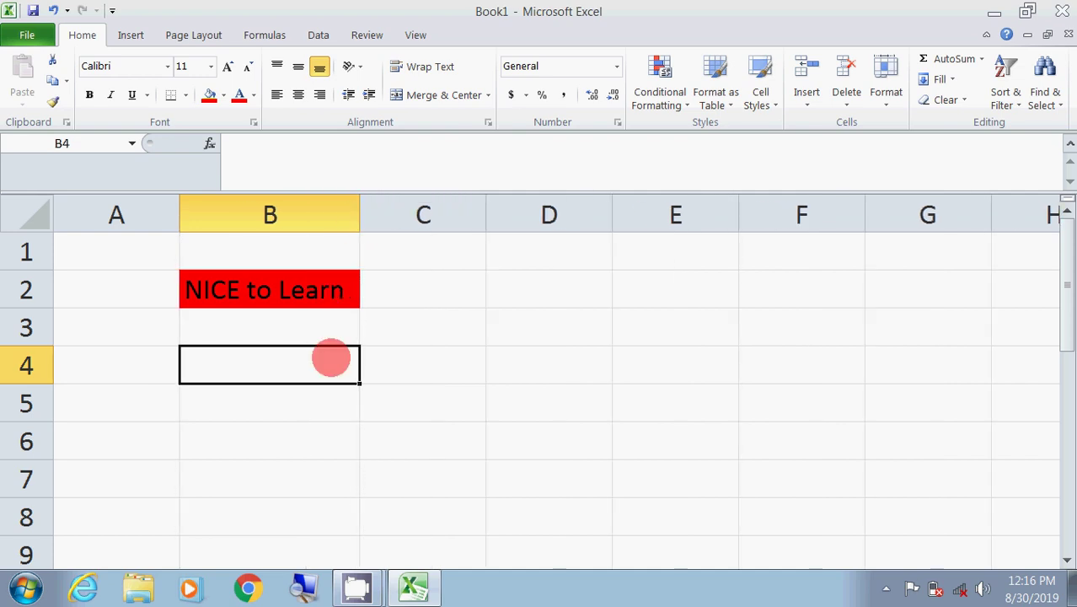
left_click(284, 287)
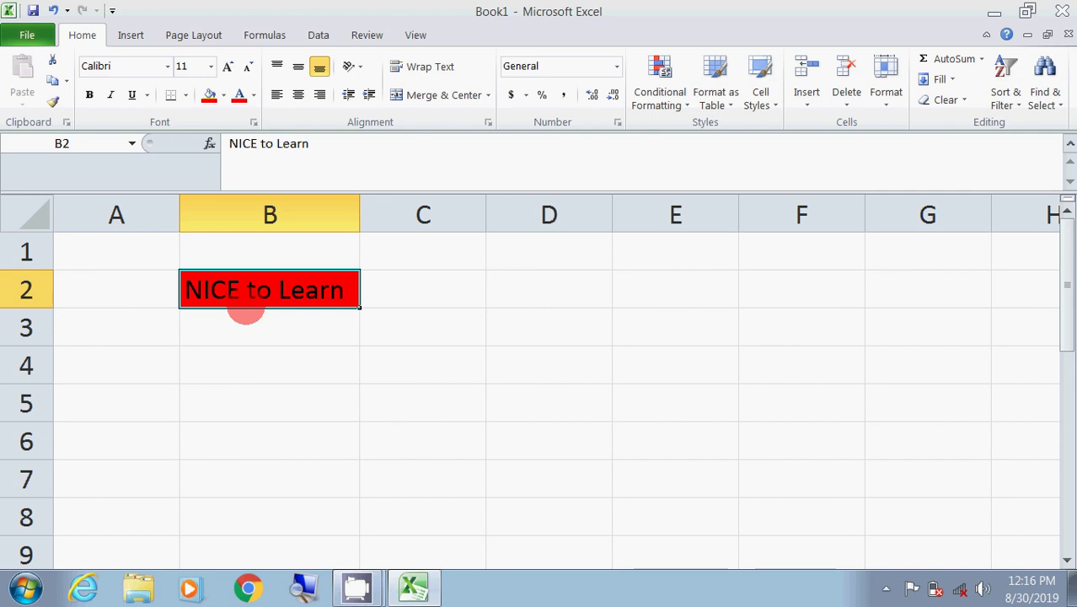
left_click(479, 369)
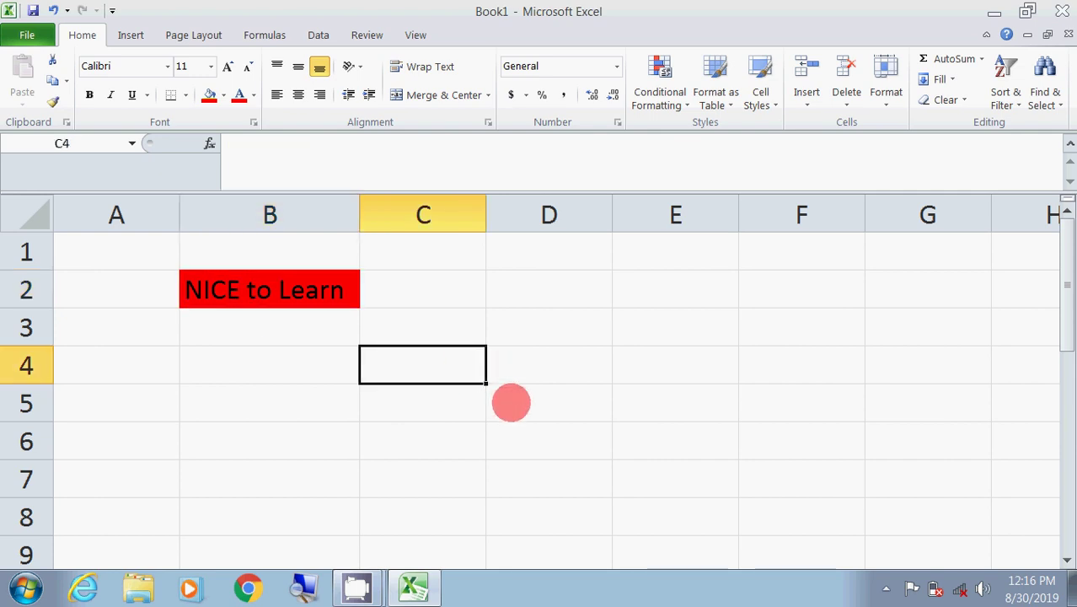
Type random sample text into C4, E6, G5, E3, C7 and B7, then reselect B2.
type("sdfasdf")
left_click(665, 440)
type("afdsafsda")
left_click(887, 396)
type("adfadsfsad")
left_click(711, 329)
type("sadfsdafsda")
left_click(443, 469)
type("dsafdasf")
left_click(181, 478)
type("asfdsaf")
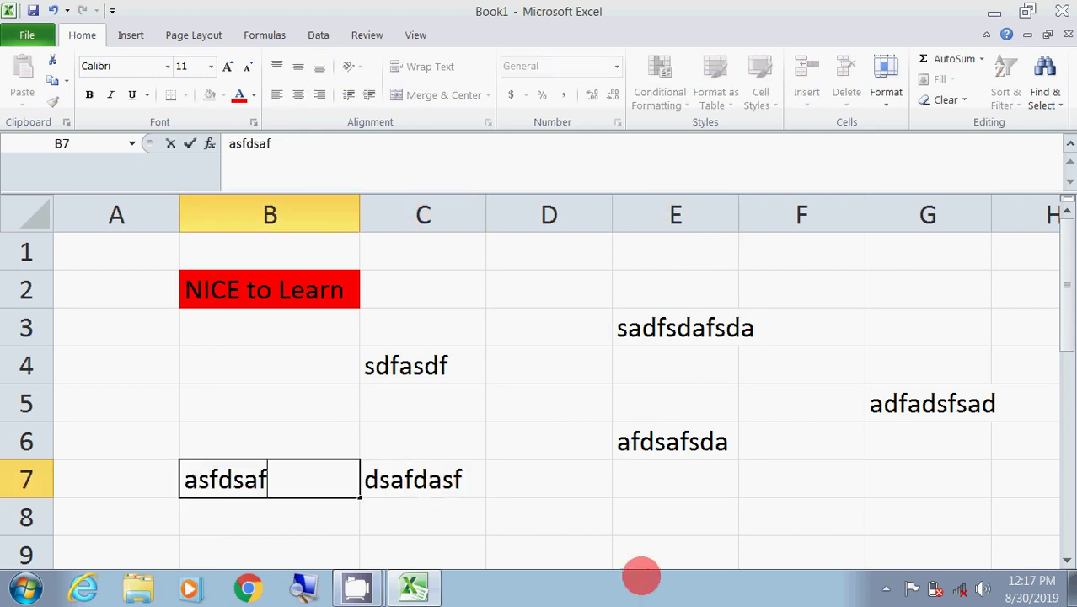
left_click(725, 537)
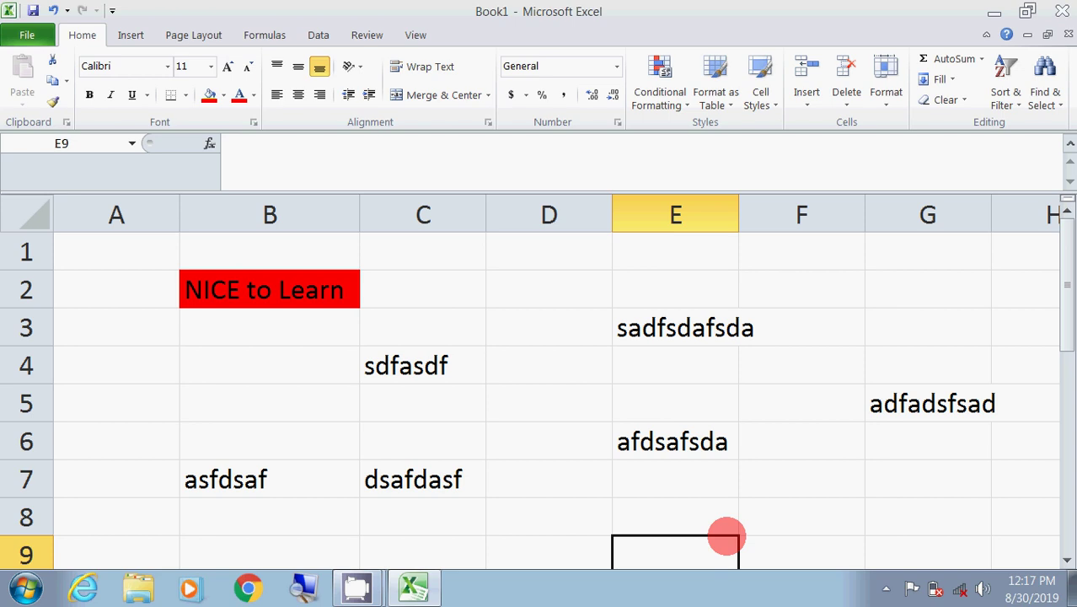
left_click(252, 302)
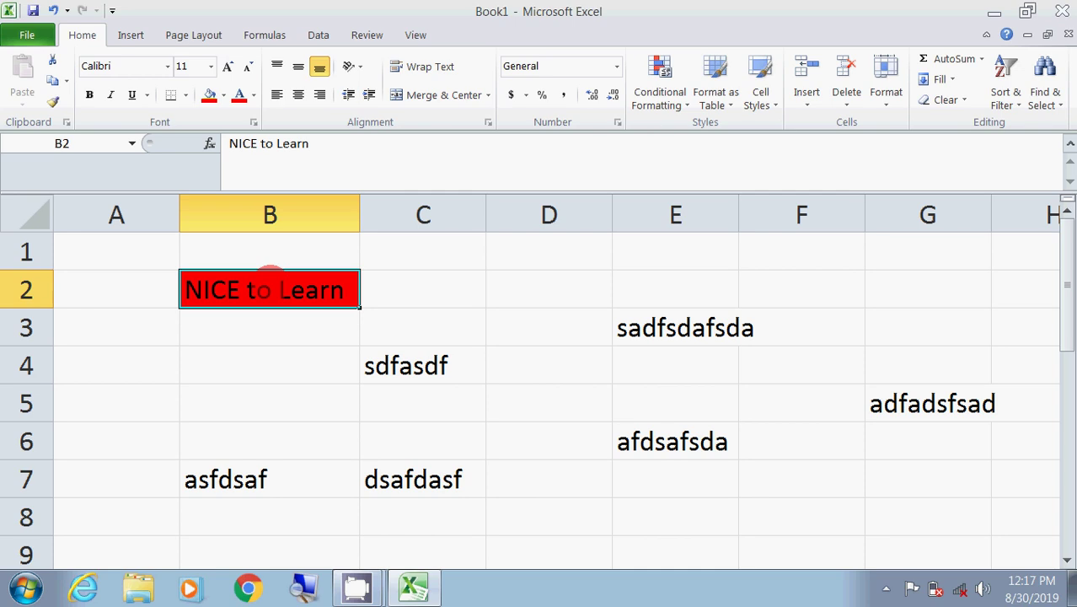
Enter the word 'computer' in cell A4.
left_click(121, 366)
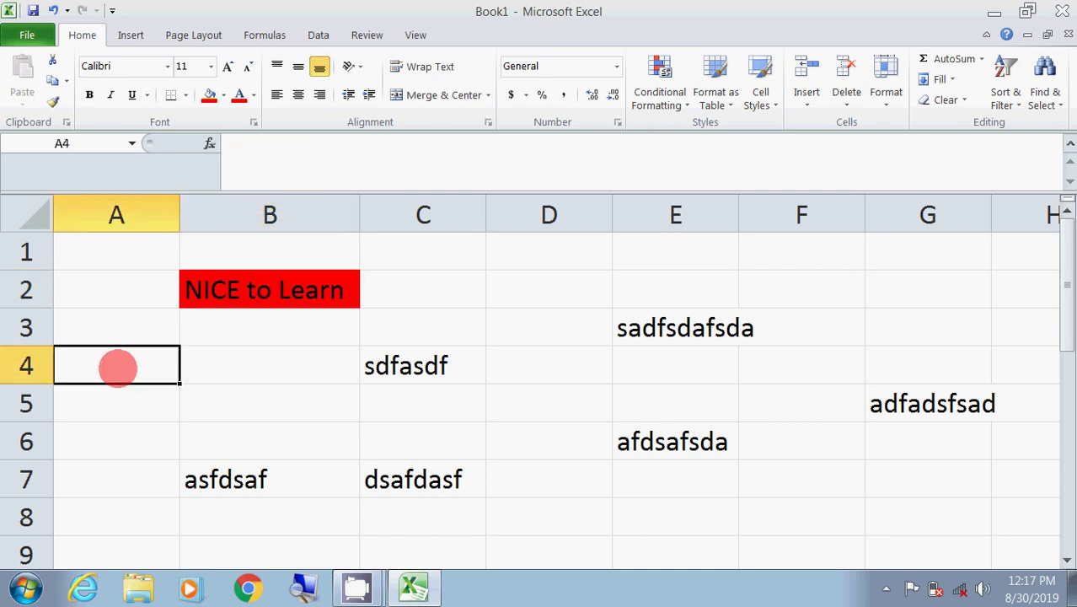
type("computer")
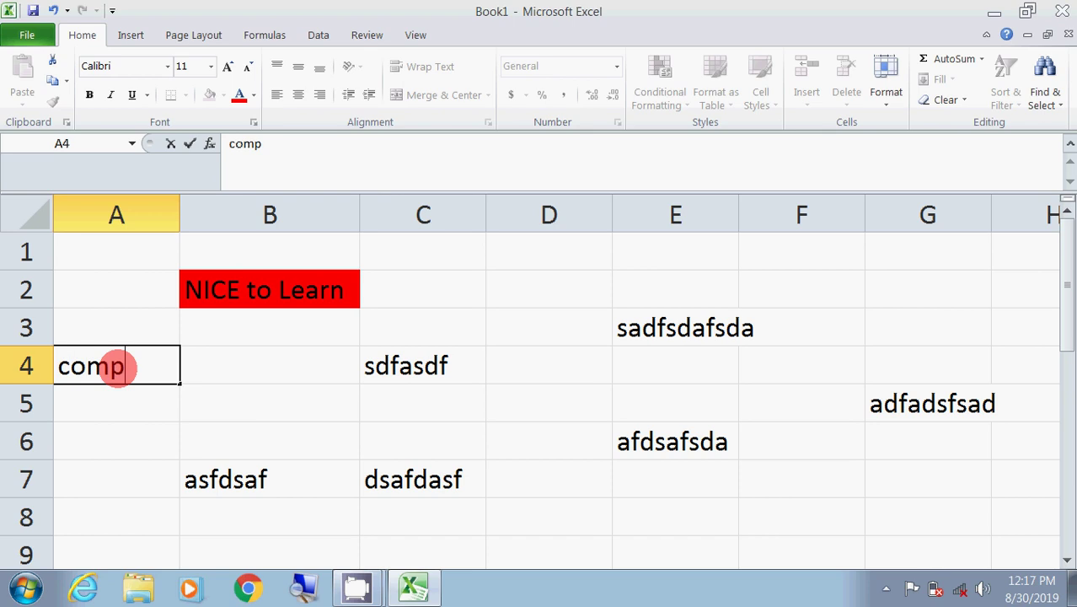
left_click(125, 439)
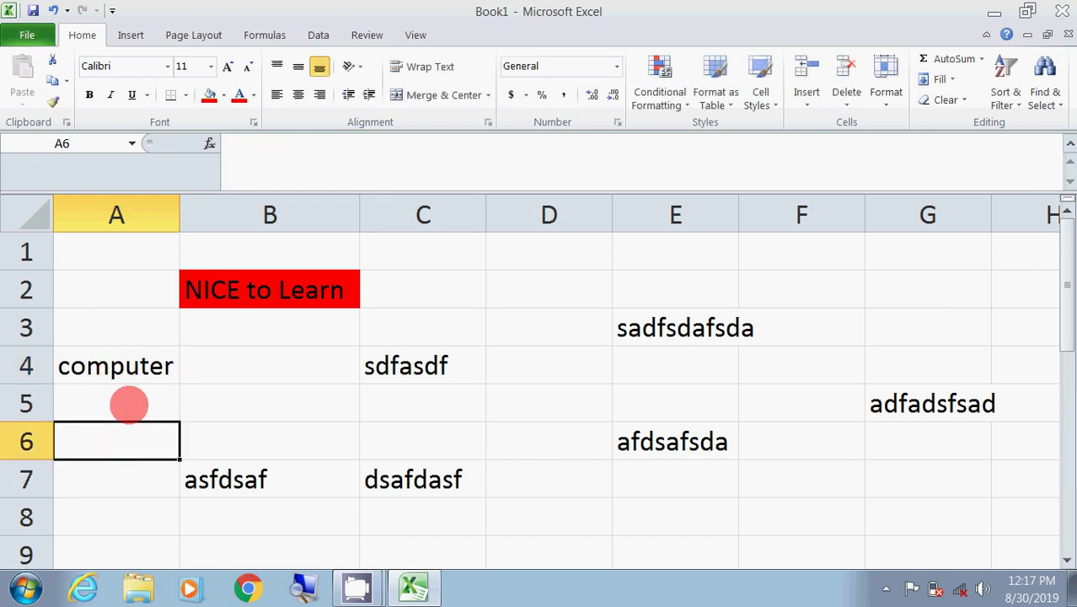
left_click(137, 374)
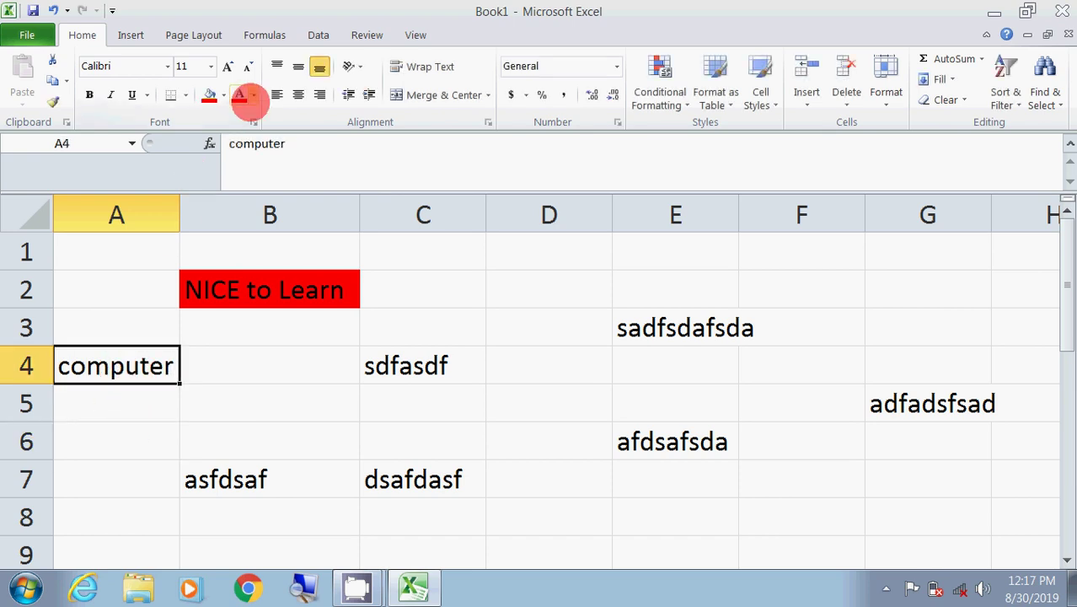
Colour the A4 text blue with the Accent 1 theme colour, then reselect B2.
left_click(253, 95)
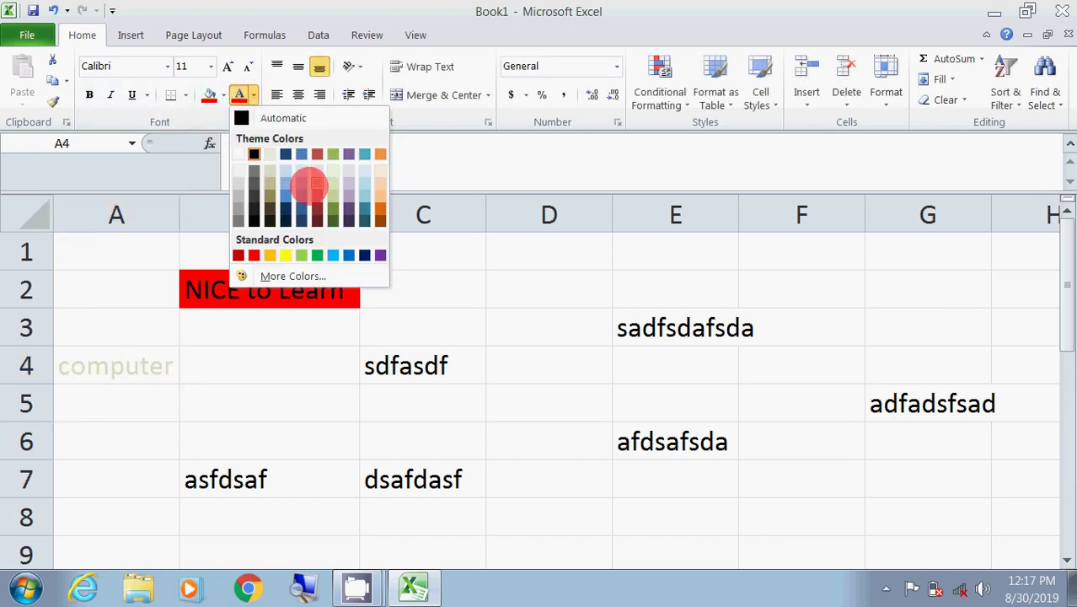
left_click(301, 154)
left_click(137, 425)
left_click(226, 306)
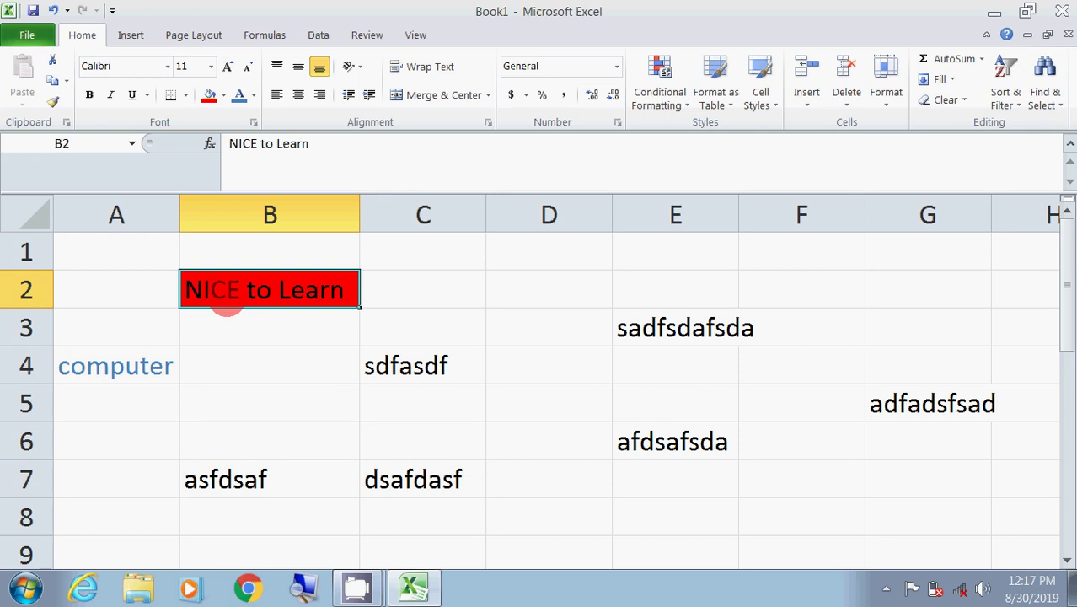
left_click(126, 374)
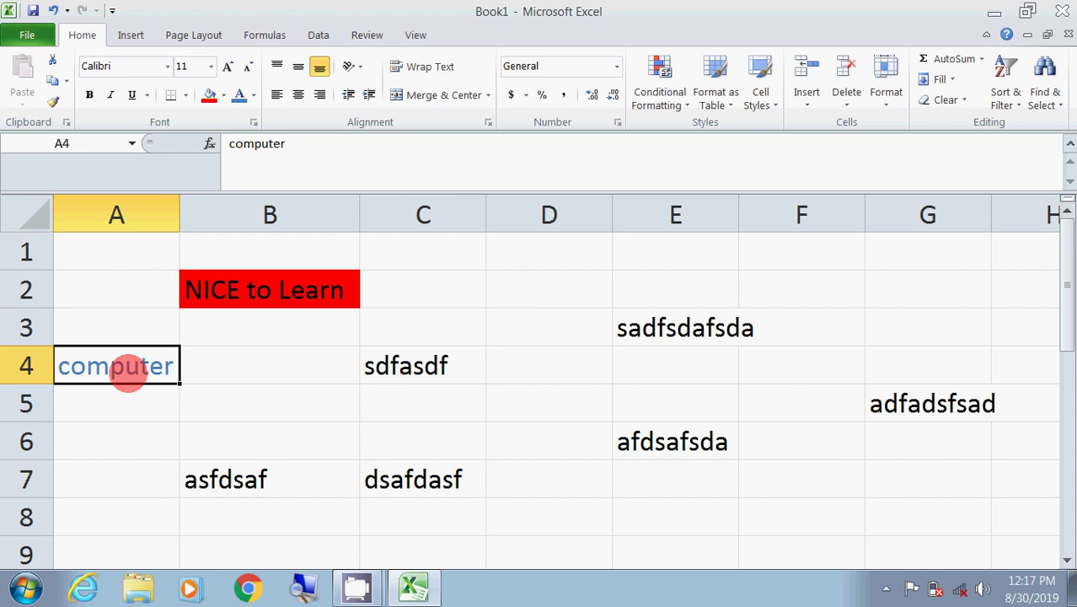
left_click(222, 286)
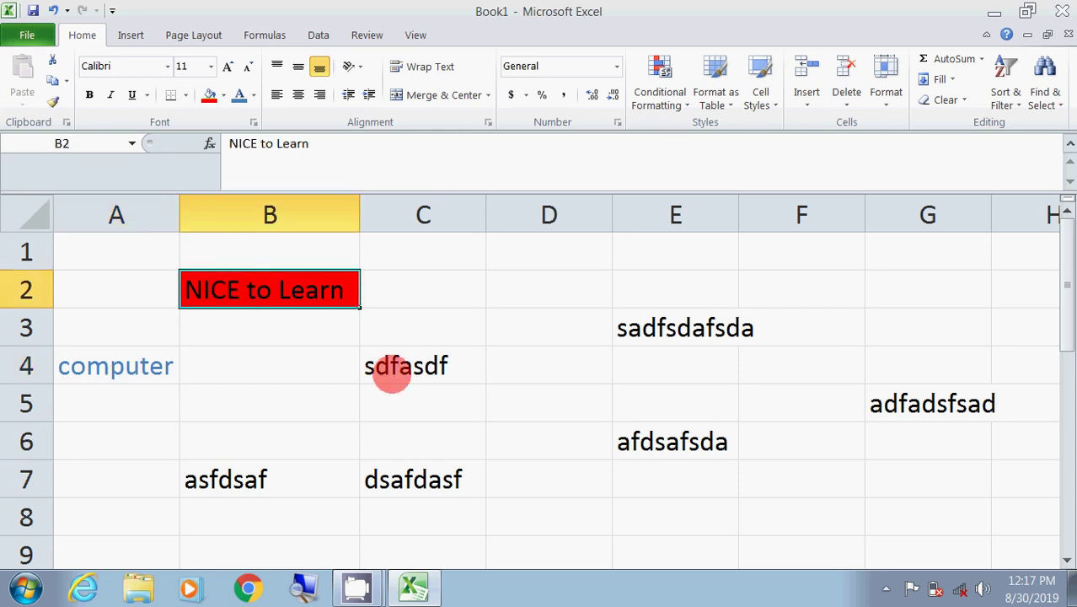
left_click(251, 375)
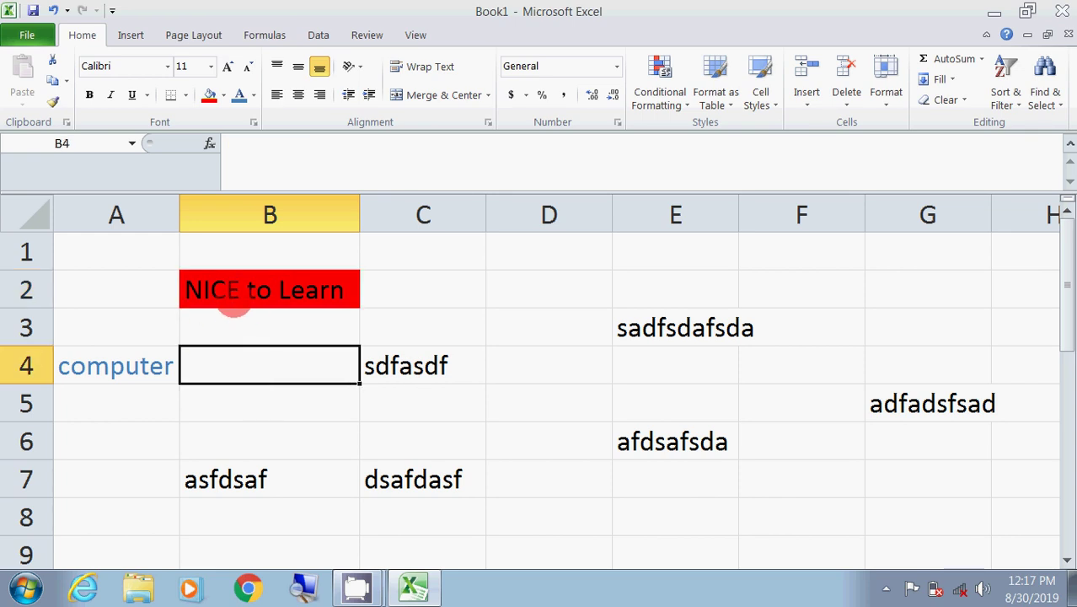
left_click(219, 290)
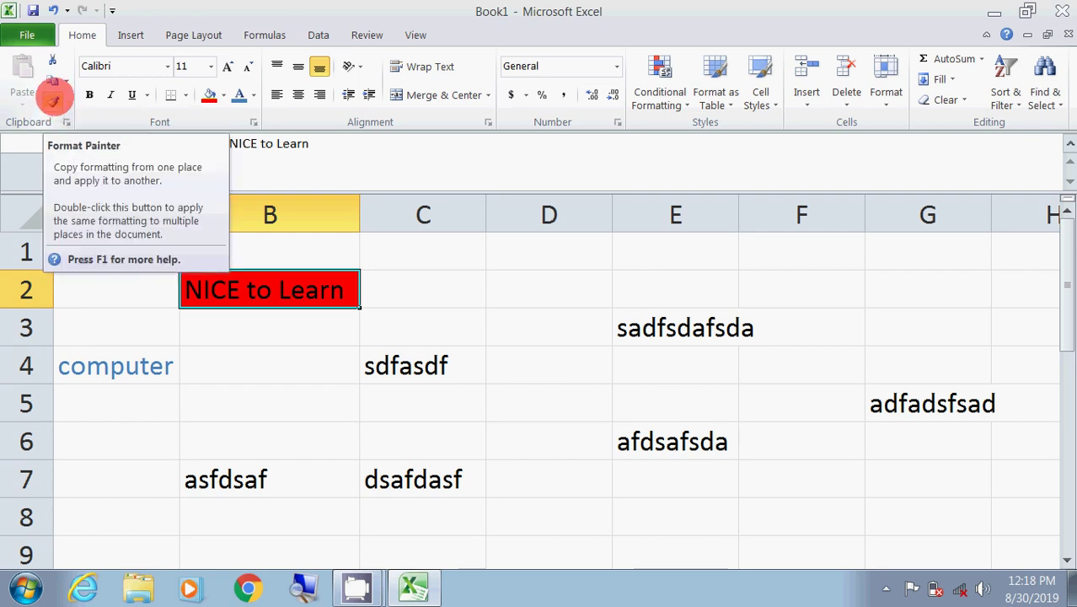
Paint B2's red format onto E3 and widen column E to fit 'sadfsdafsda'.
left_click(52, 102)
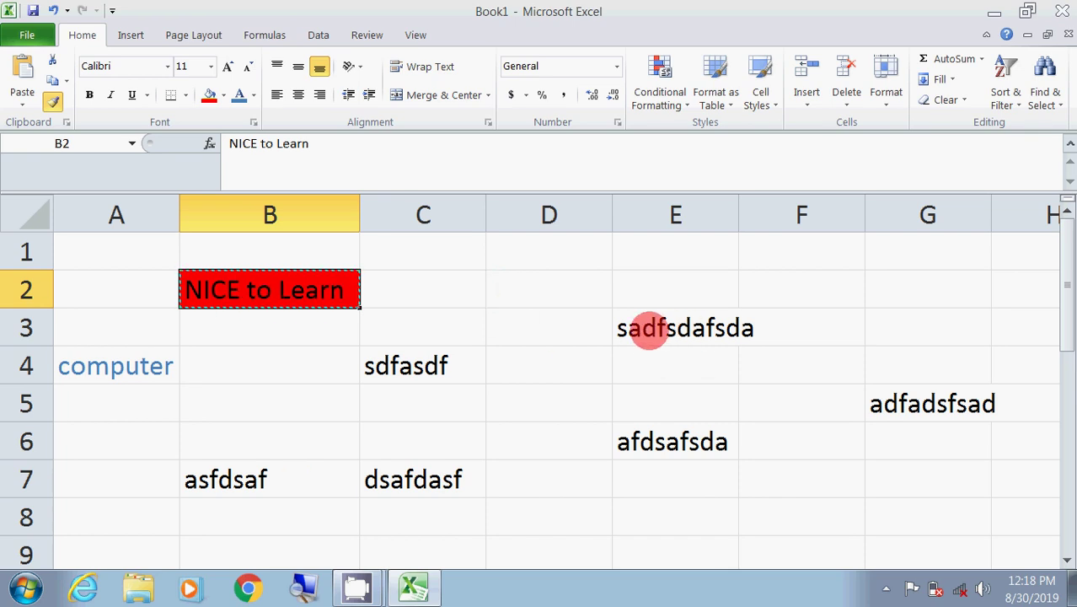
left_click(669, 328)
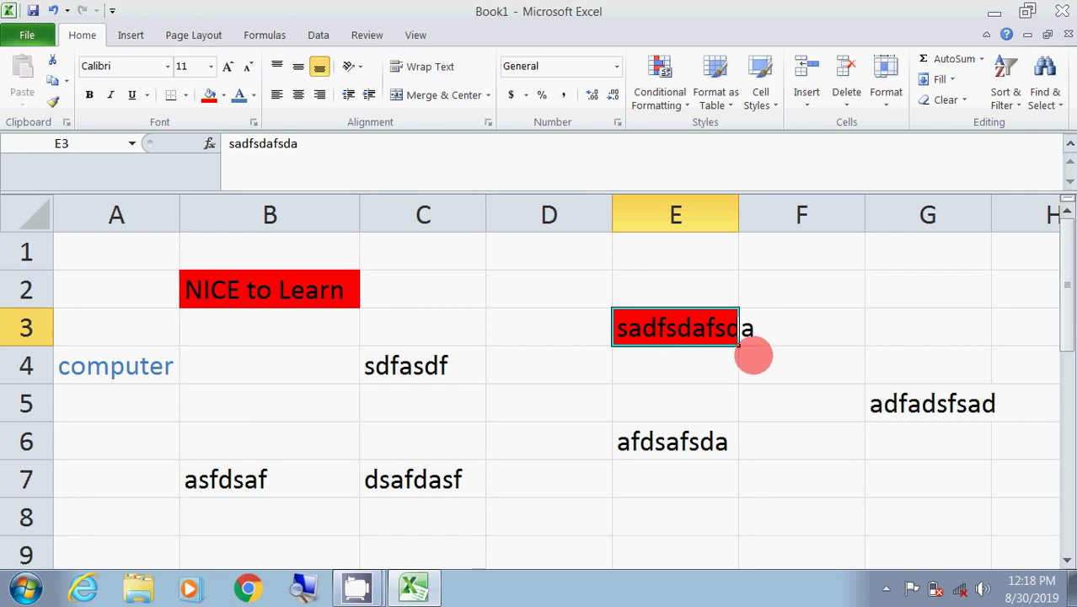
left_click_drag(738, 215, 757, 225)
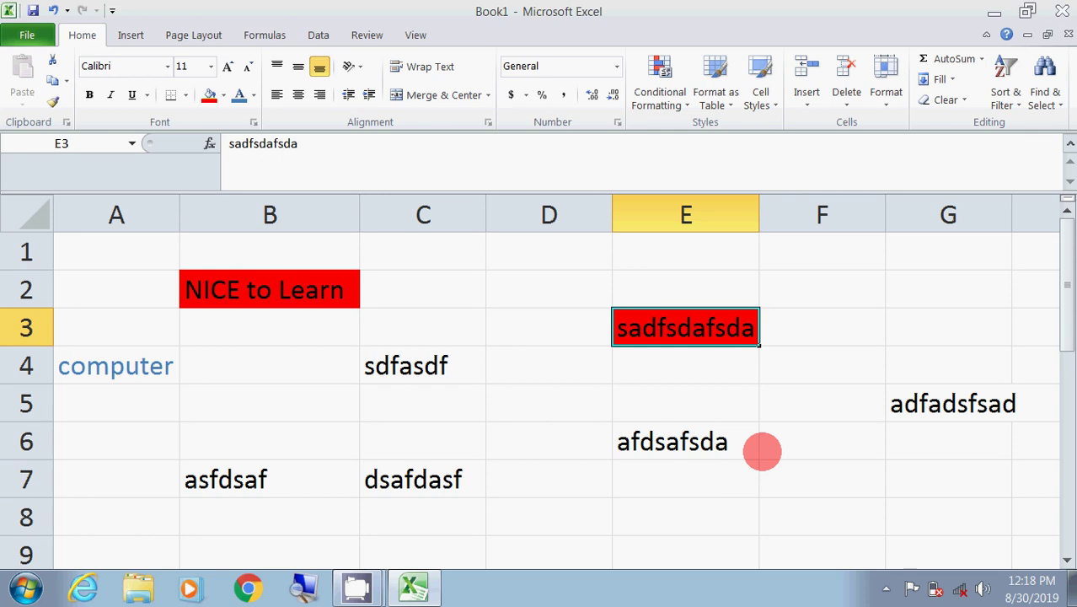
left_click(266, 282)
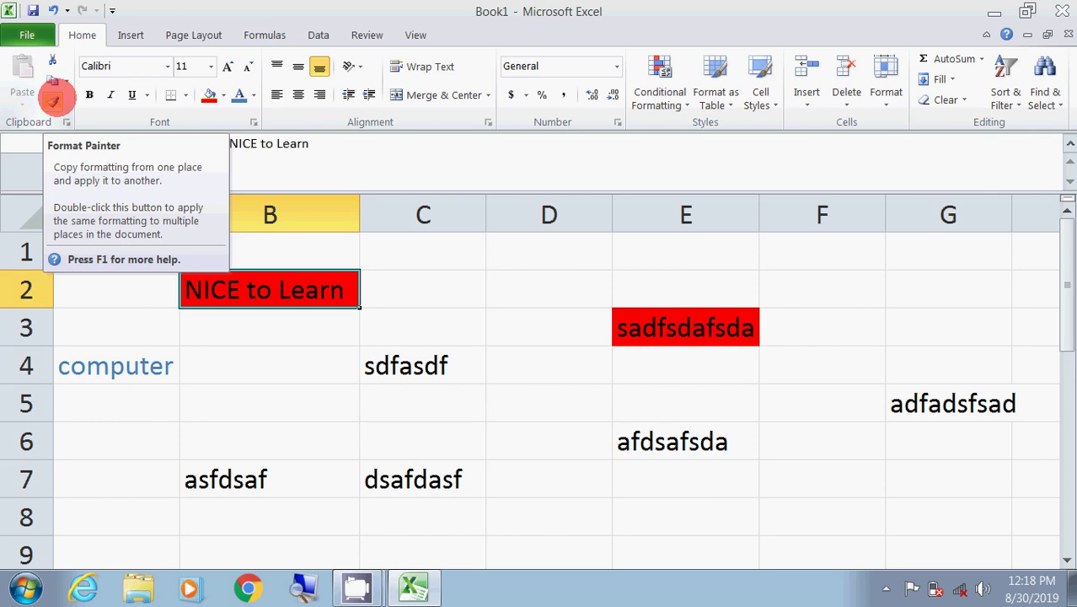
Copy A4's blue font formatting onto C4's 'sdfasdf' with Format Painter.
left_click(53, 100)
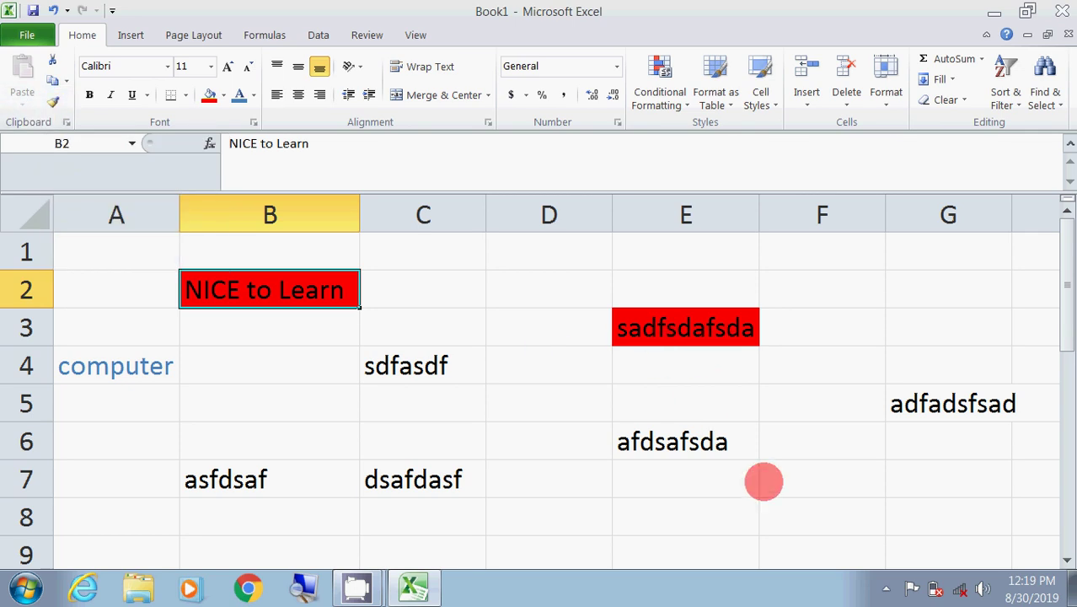
left_click(783, 491)
left_click(87, 365)
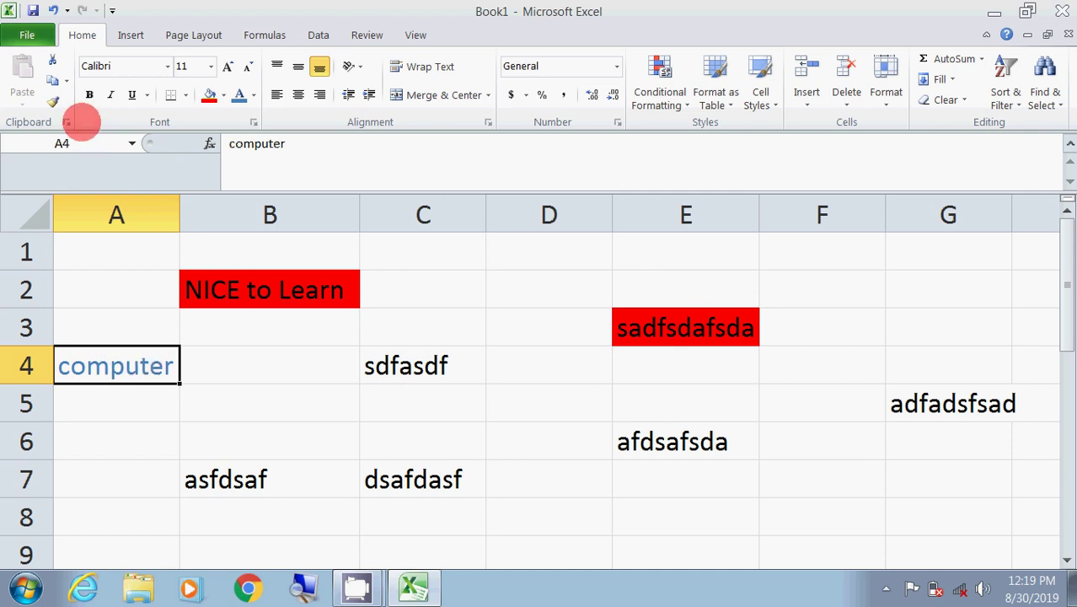
left_click(53, 101)
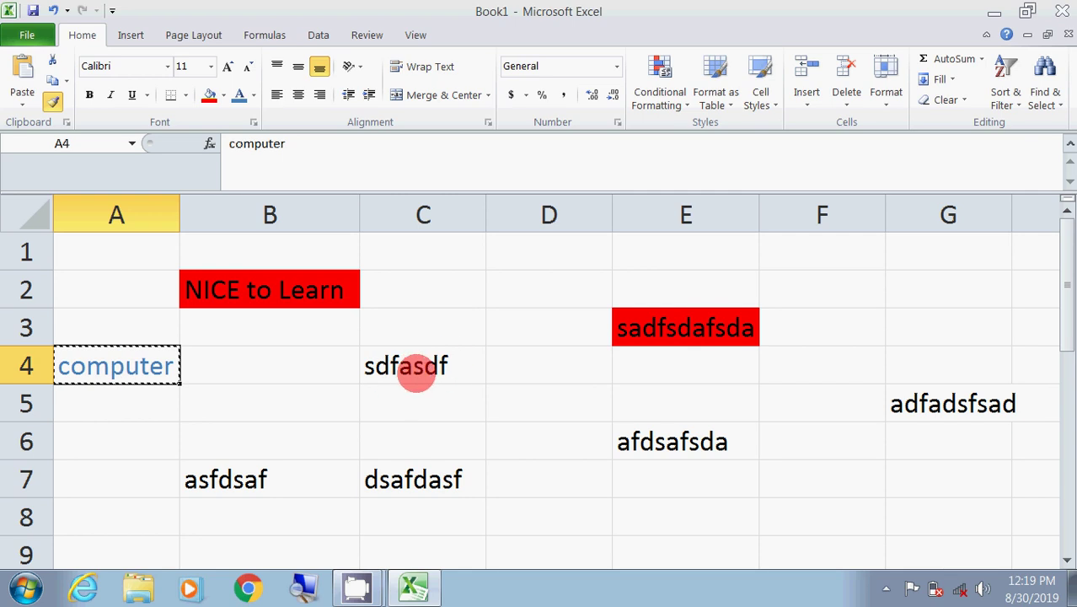
left_click(393, 366)
left_click(196, 412)
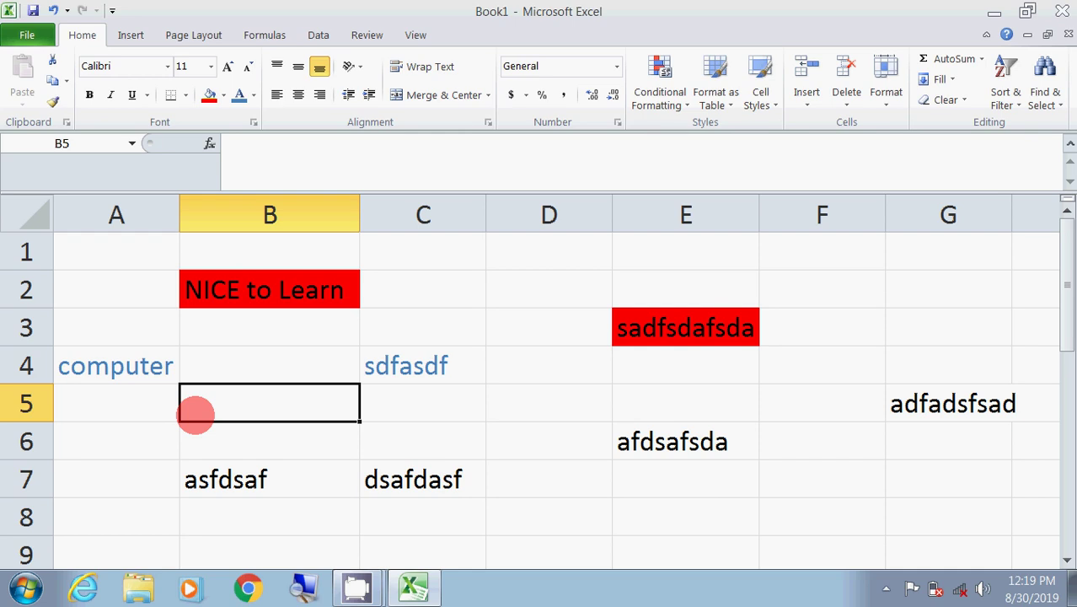
left_click(211, 291)
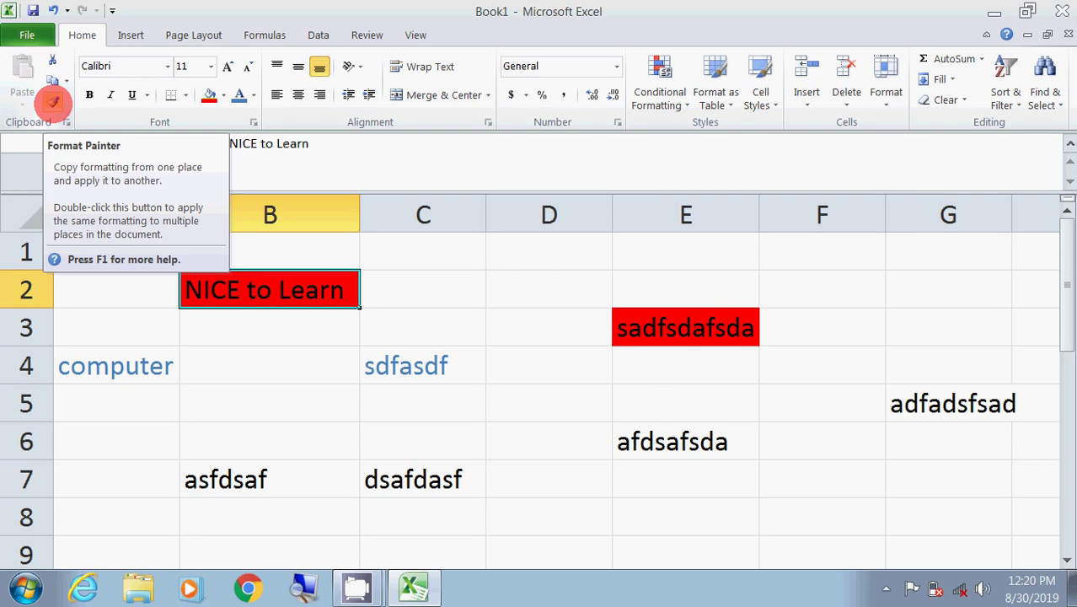
Paint B2's red format onto B7, C7, E6, G5, C4 and E8.
left_click(52, 101)
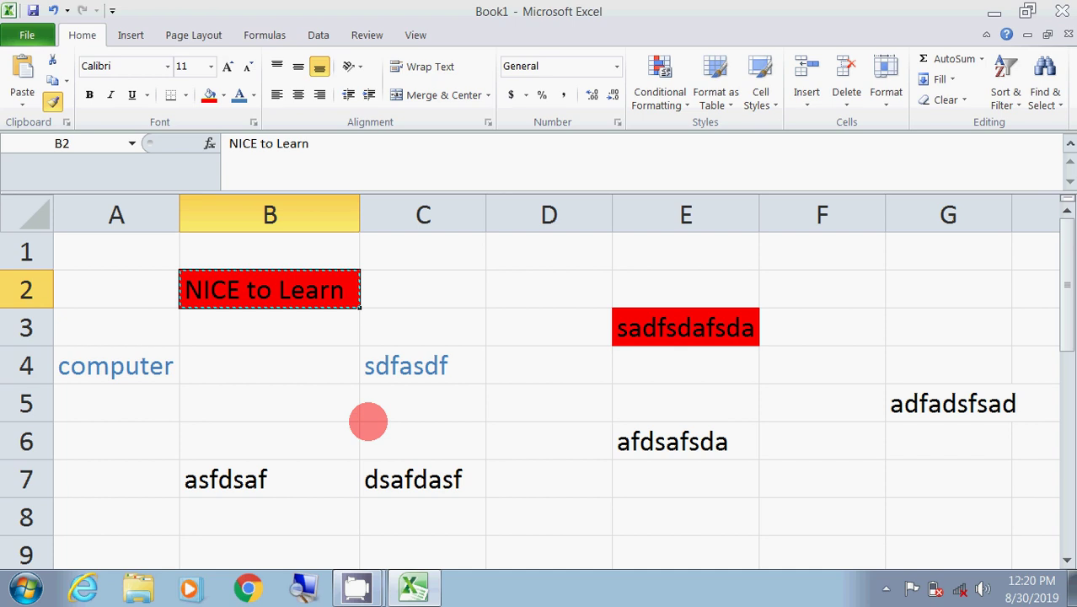
left_click(234, 473)
left_click(424, 479)
left_click(643, 444)
left_click(959, 403)
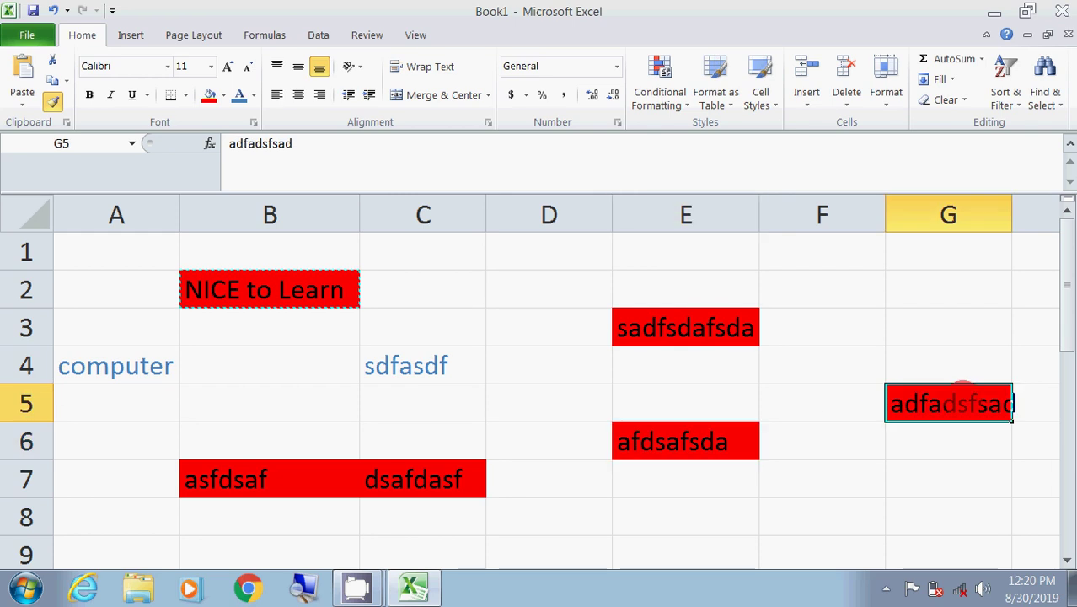
left_click(405, 363)
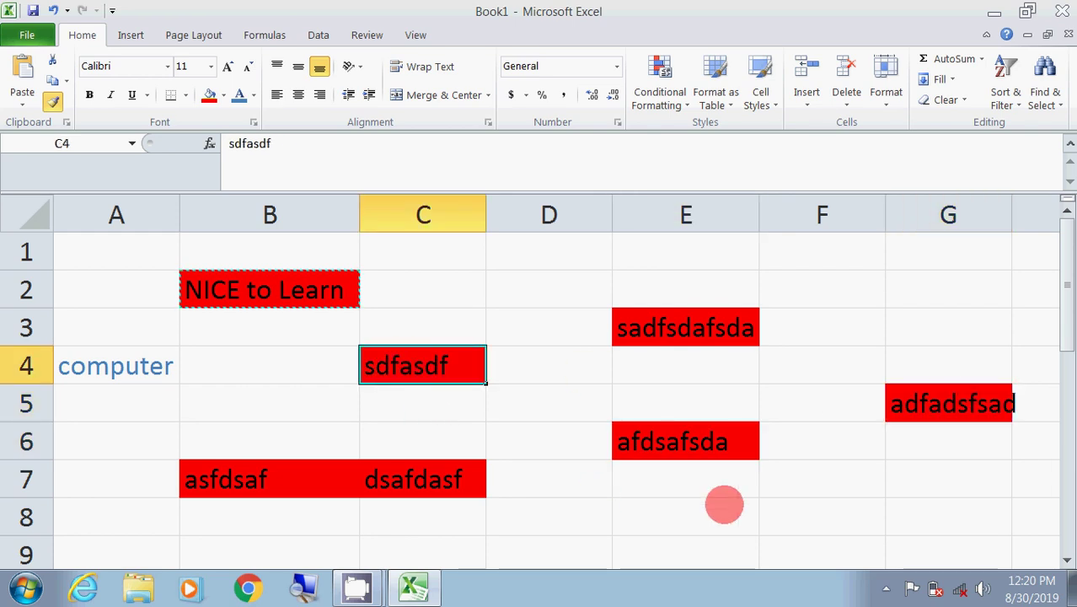
left_click(697, 512)
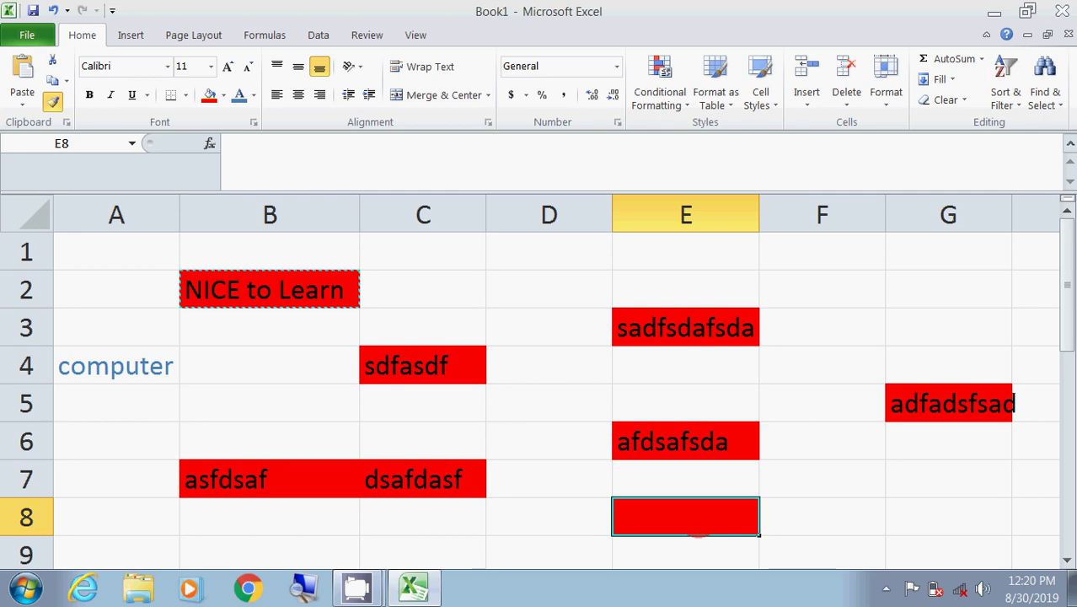